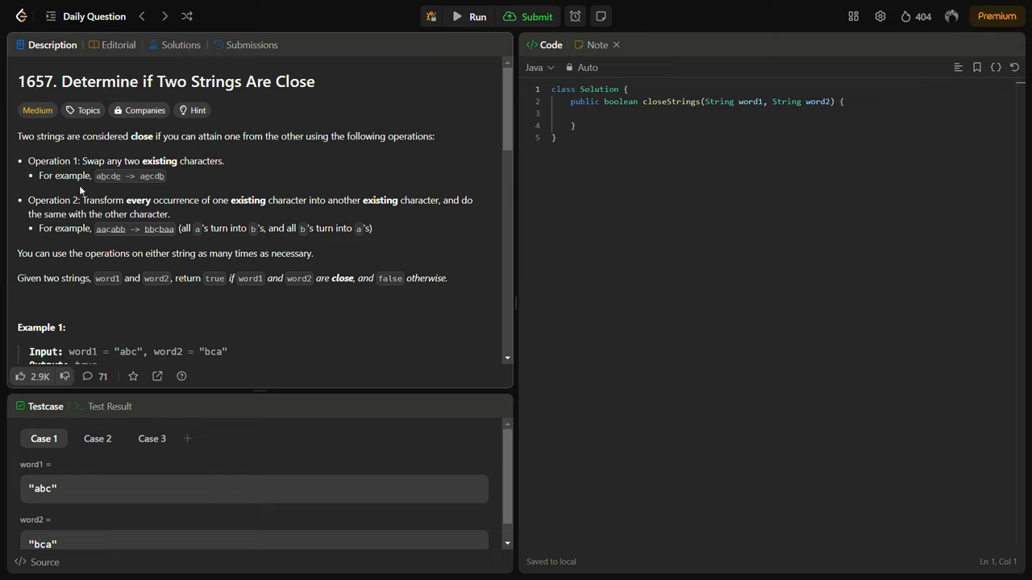
Highlight Operation 1, the aacabb example, the return condition and Operation 2 while reading the description.
left_click_drag(82, 161, 28, 161)
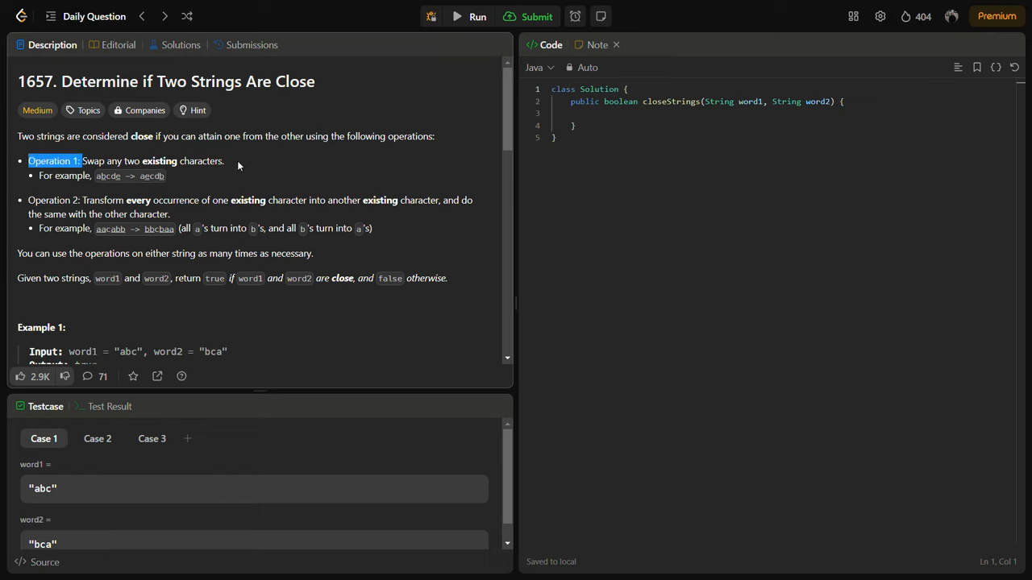
left_click(169, 179)
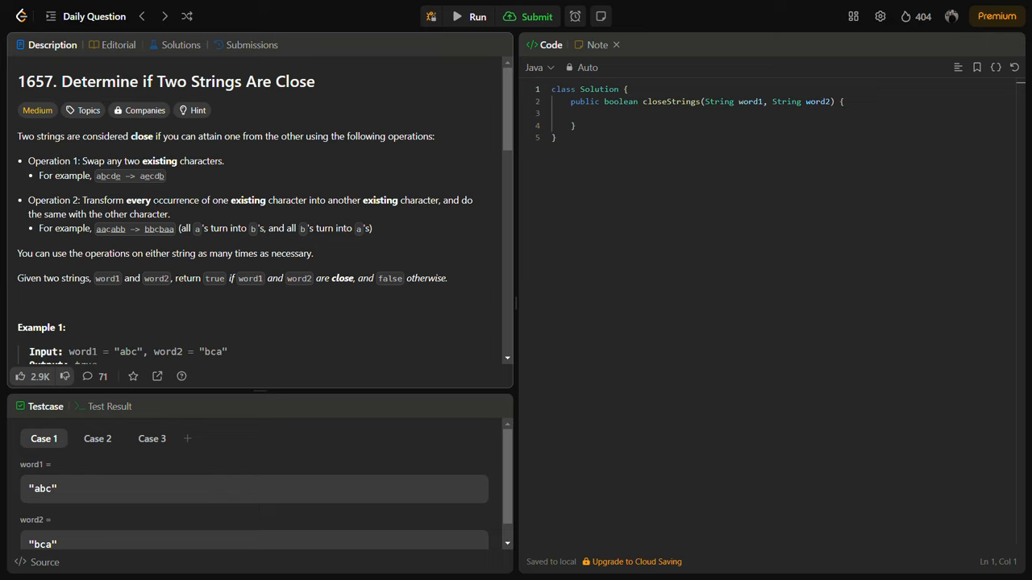
left_click_drag(96, 231, 128, 231)
left_click_drag(185, 232, 258, 231)
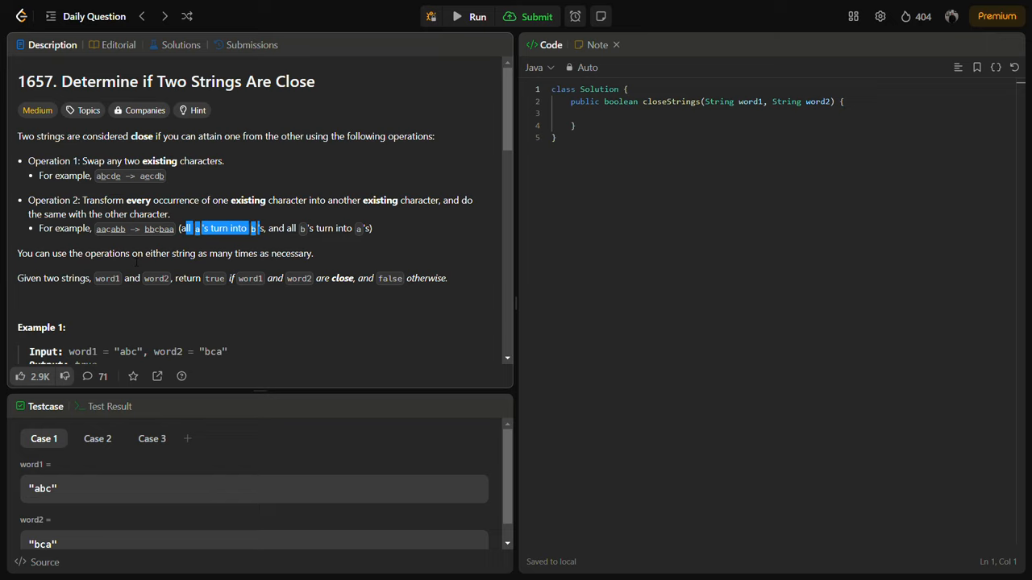
left_click_drag(206, 278, 319, 255)
left_click(108, 306)
scroll(108, 301, "down", 1)
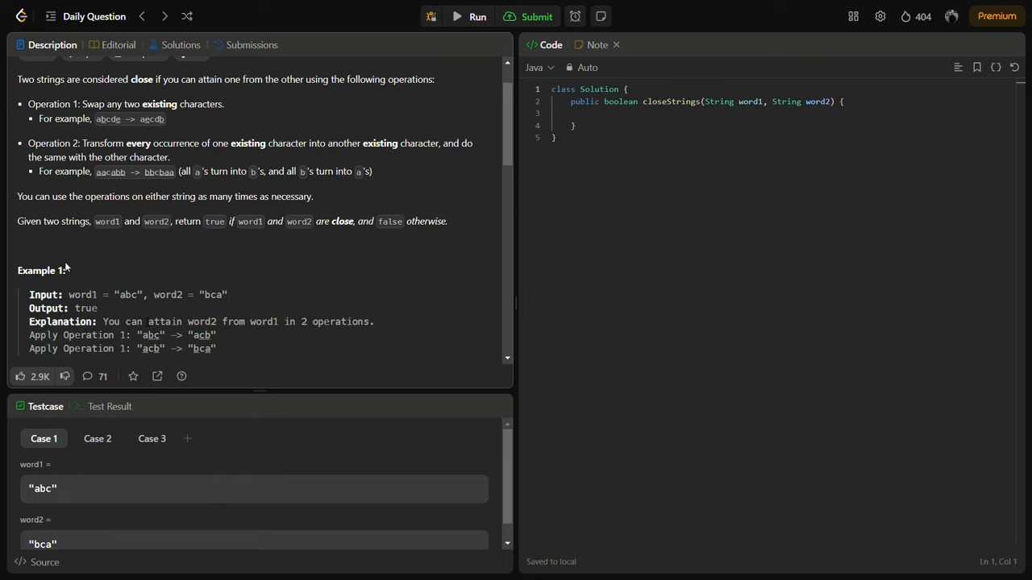
left_click_drag(29, 143, 209, 184)
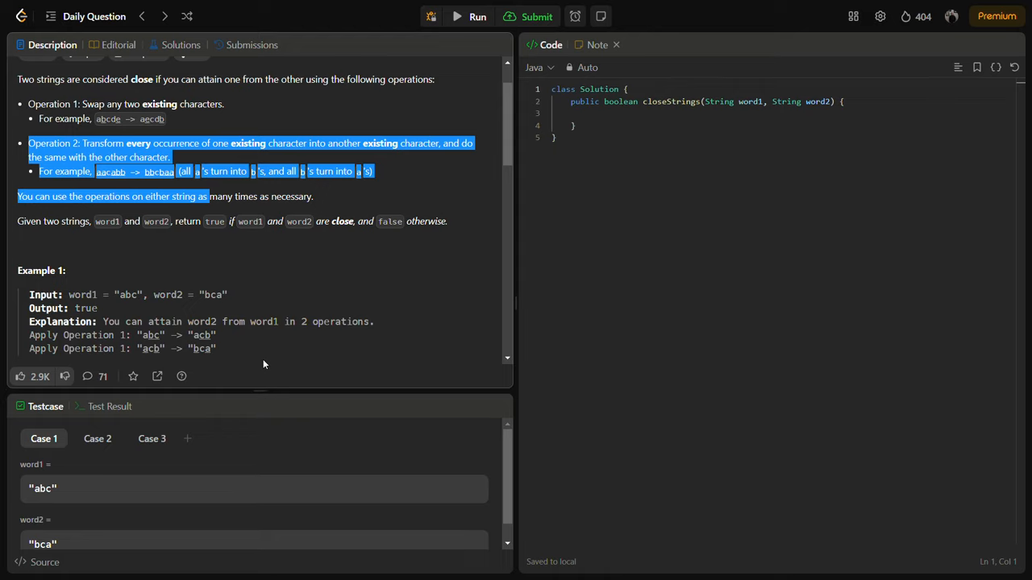
scroll(278, 162, "down", 5)
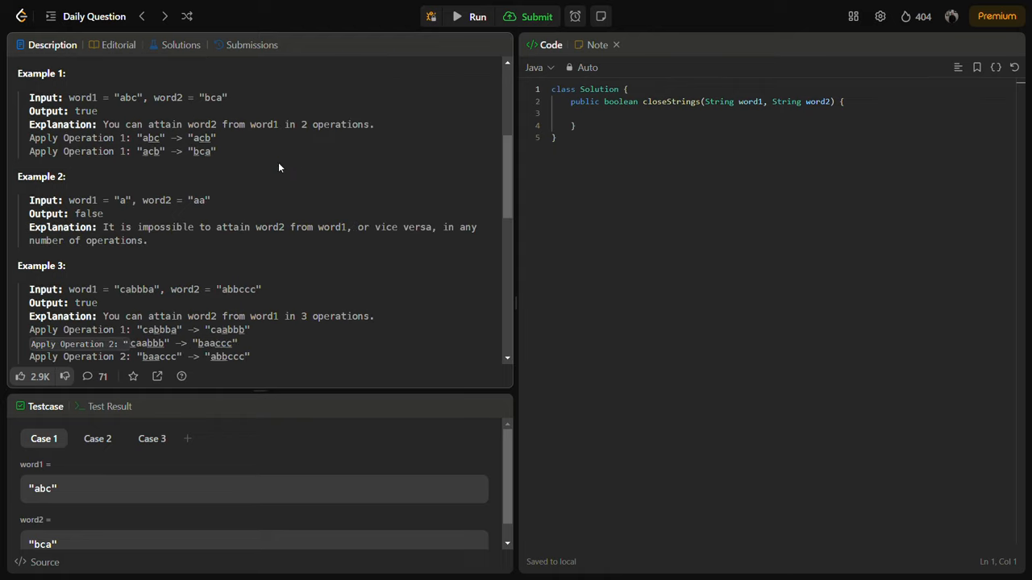
left_click(598, 45)
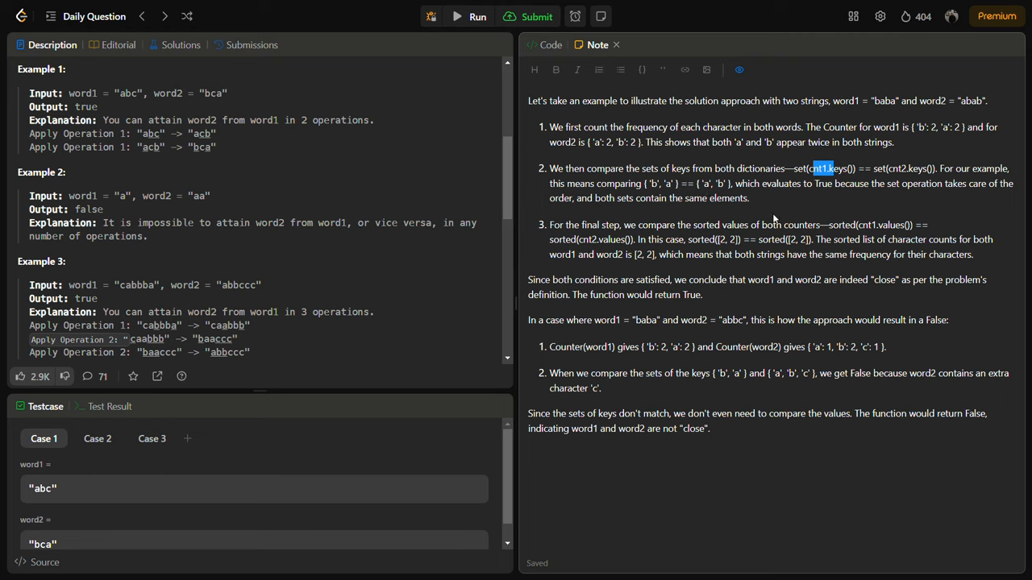
left_click_drag(644, 184, 731, 184)
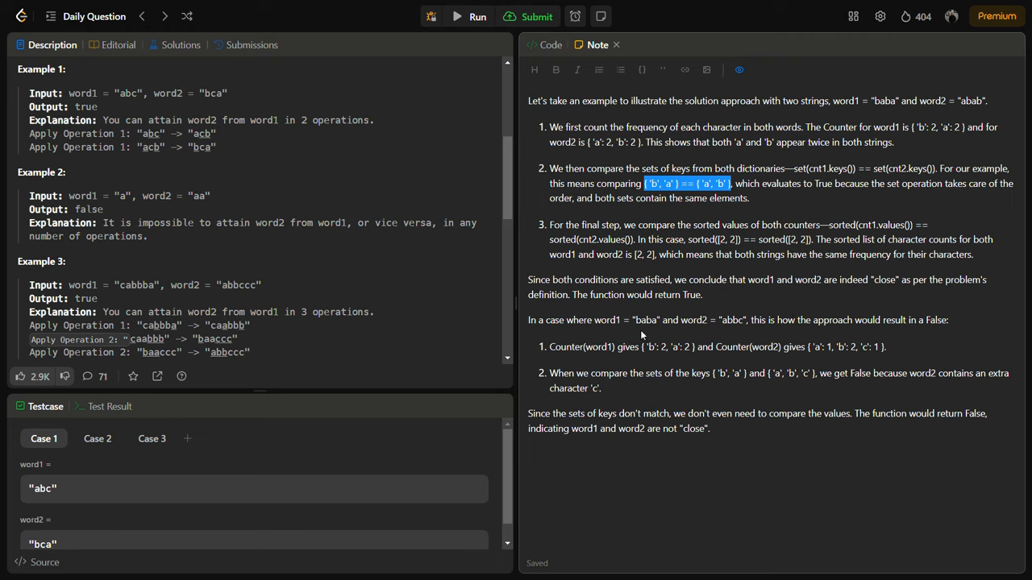
Declare int[] freq1 = new int[26]; and int[] freq2 = new int[26]; inside closeStrings.
left_click(551, 44)
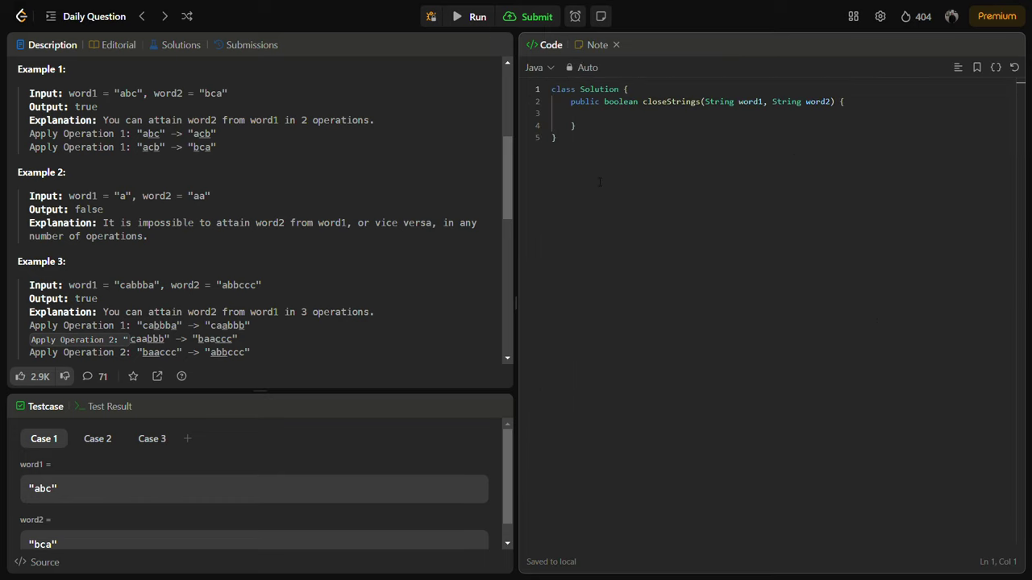
left_click(665, 117)
type("int[] ")
type("fr")
type("eq =")
key("BackSpace")
key("BackSpace")
type("1 = new int[26]")
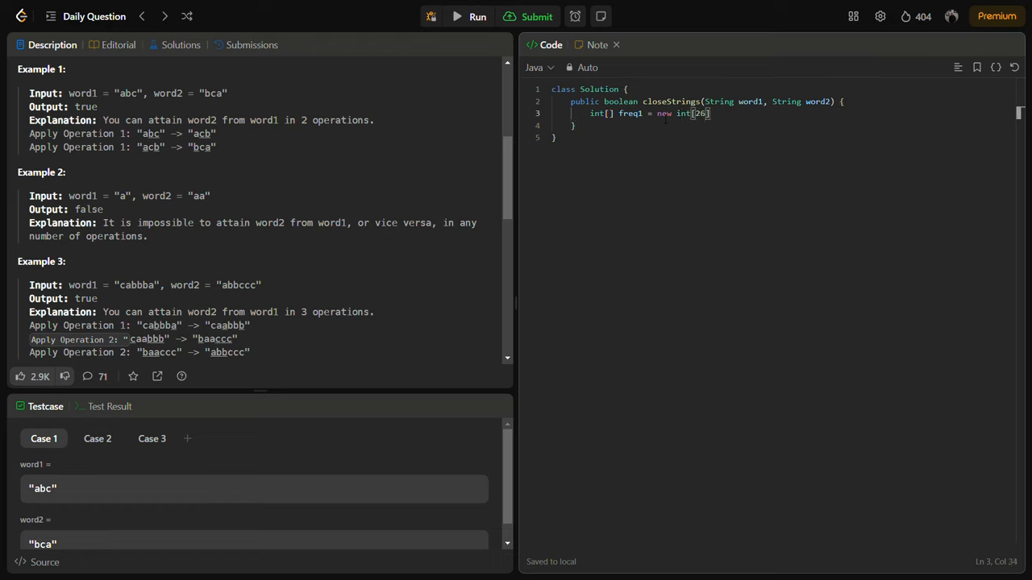
type(";")
key("Return")
type("int[]")
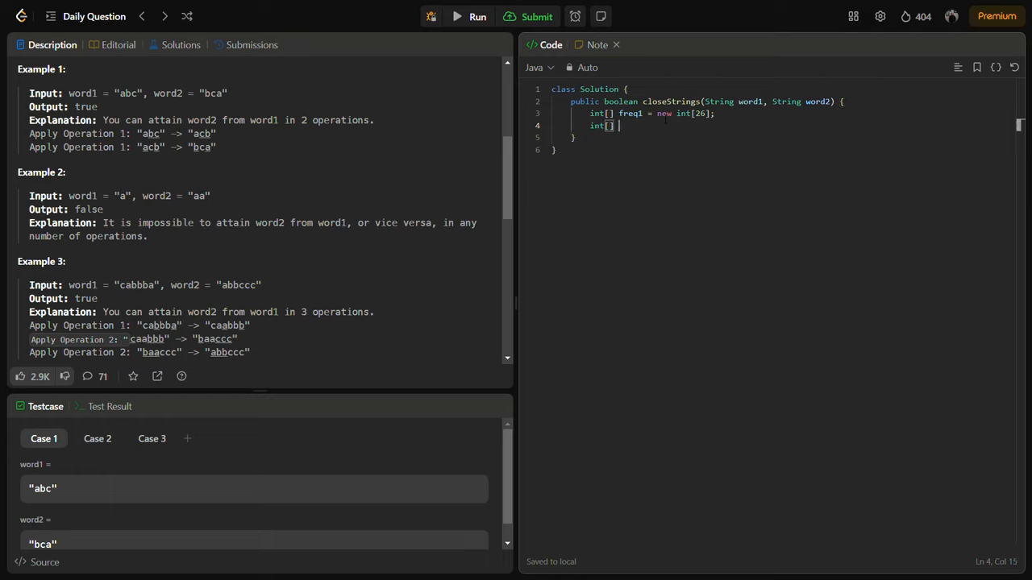
type(" freq2 = ")
type("new int[]")
type(";")
key("Left")
key("Left")
type("26")
key("End")
key("Return")
key("Return")
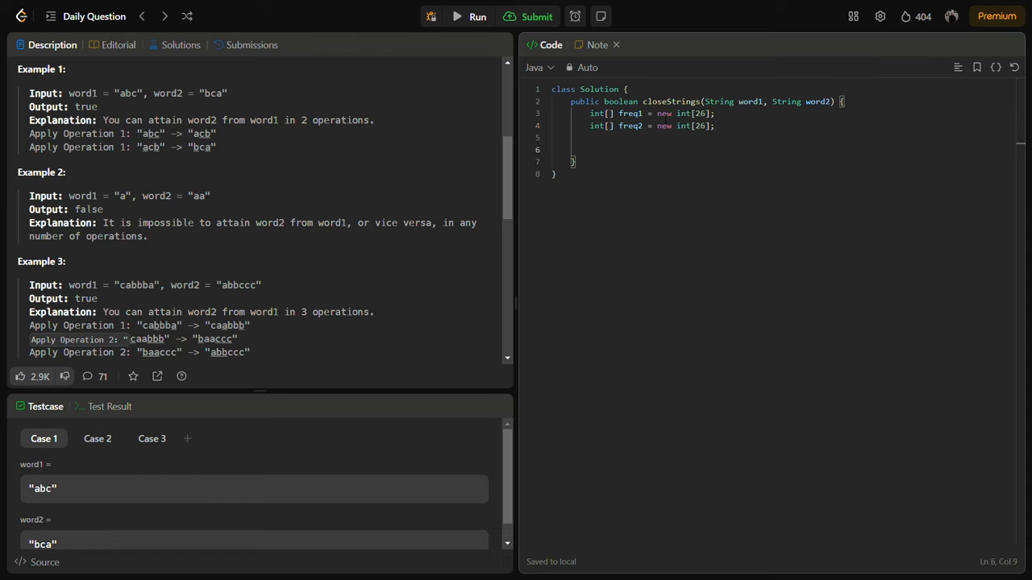
type("for(int ")
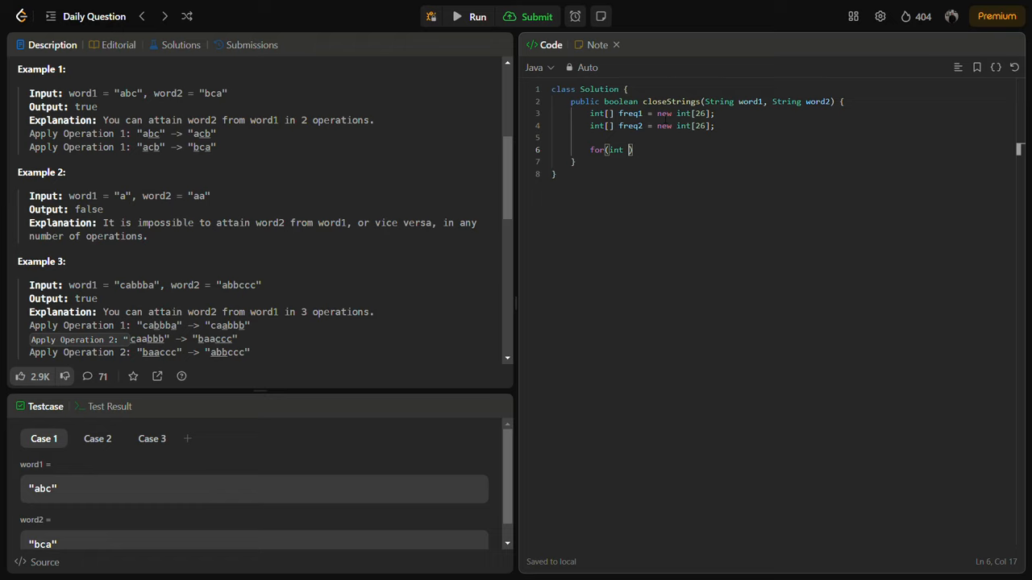
type("i = 0;i<word1.lengt")
Write a for loop over word1 doing freq[word1.charAt(i)-'a']++ and leave a line for a second loop.
key("BackSpace")
key("BackSpace")
key("BackSpace")
type("ngth;i++")
key("Return")
type("{")
key("Return")
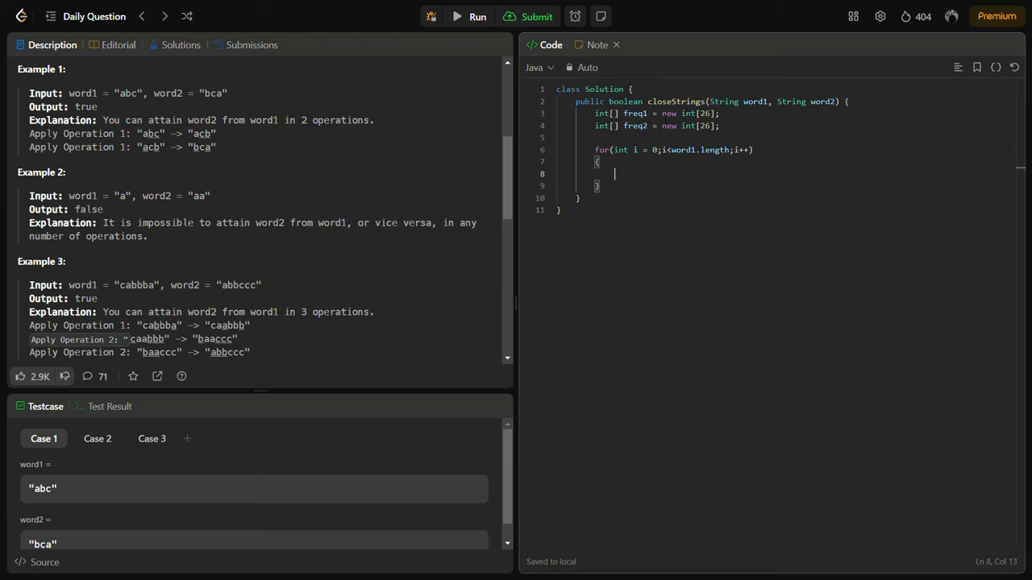
type("freq[")
type("word1.length")
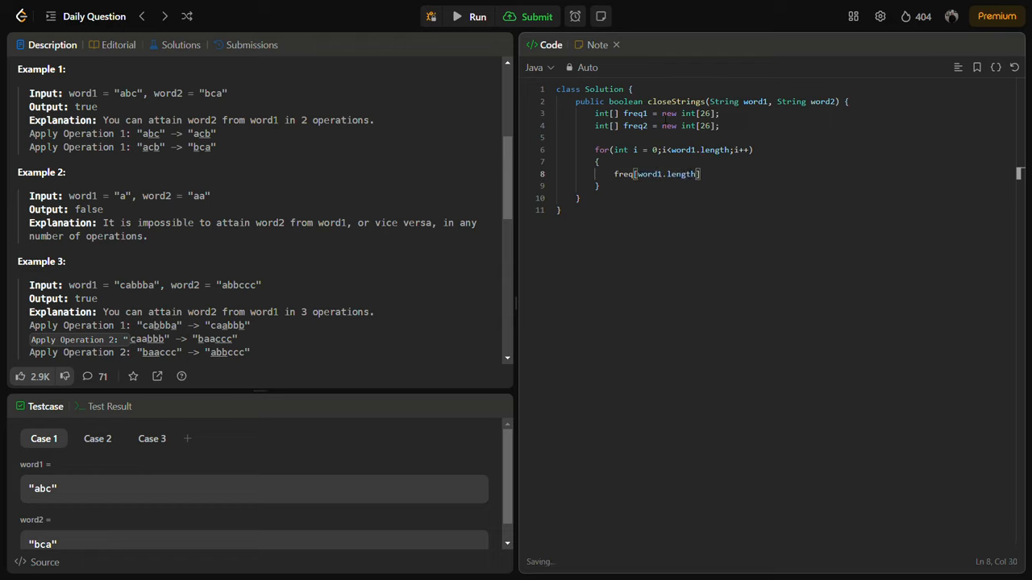
key("BackSpace")
key("BackSpace")
key("BackSpace")
key("BackSpace")
key("BackSpace")
key("BackSpace")
type("charAt(i)-'a']")
type("++;")
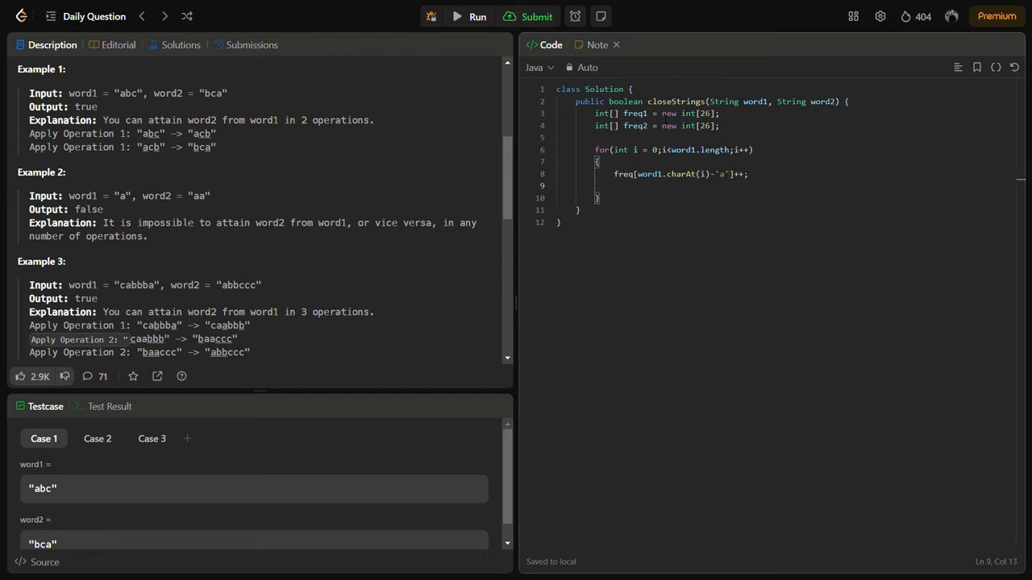
key("Down")
key("Return")
type("for(")
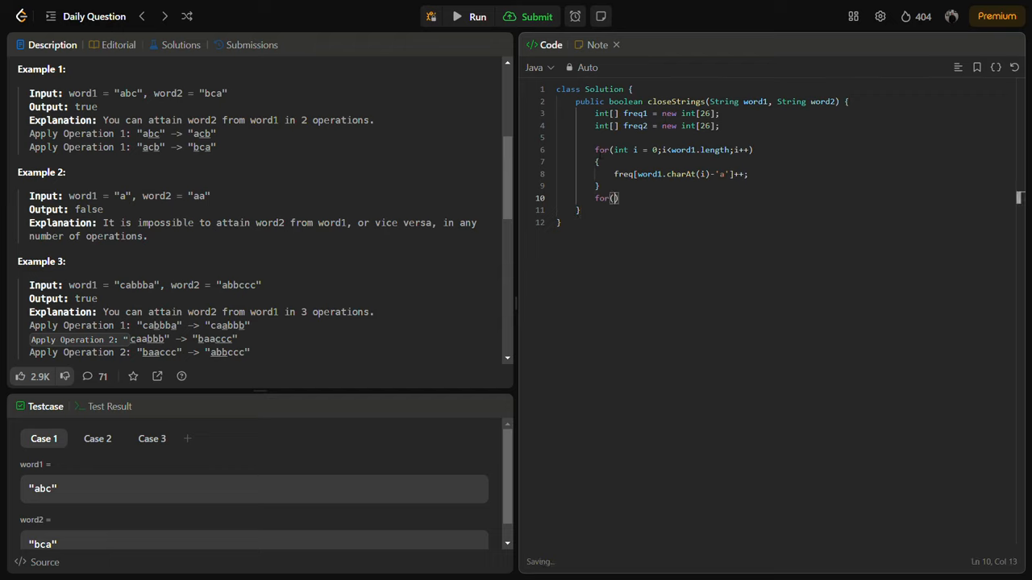
Duplicate the counting loop for word2 into freq2 and rename the first loop's array to freq1.
mouse_move(595, 150)
left_mouse_down()
mouse_move(610, 188)
mouse_move(594, 198)
left_mouse_up()
type("for(int i = 0;i<word1.length;i++)         {             freq[word1.charAt(i)-'a']++;         }")
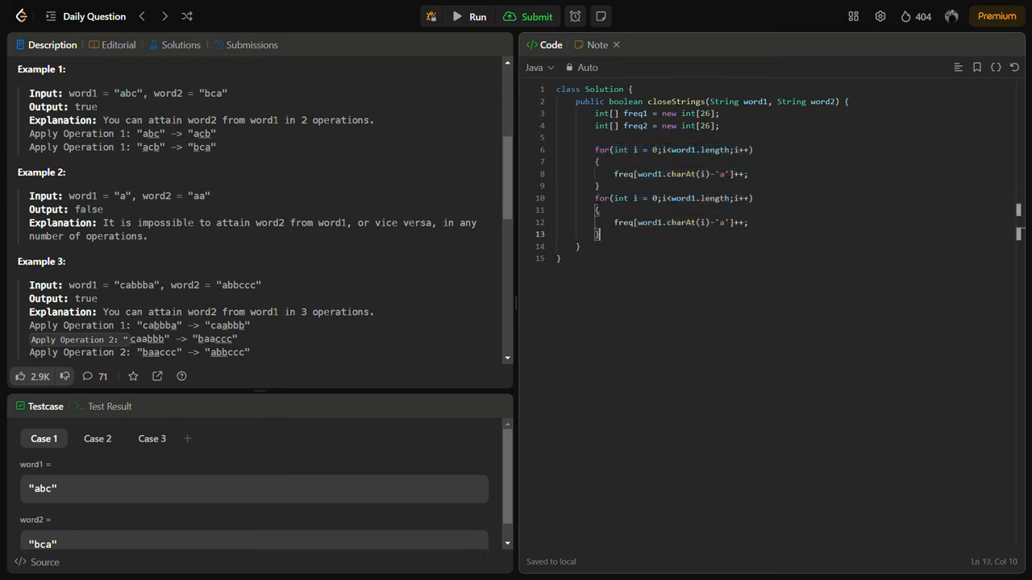
left_click(634, 174)
type("1")
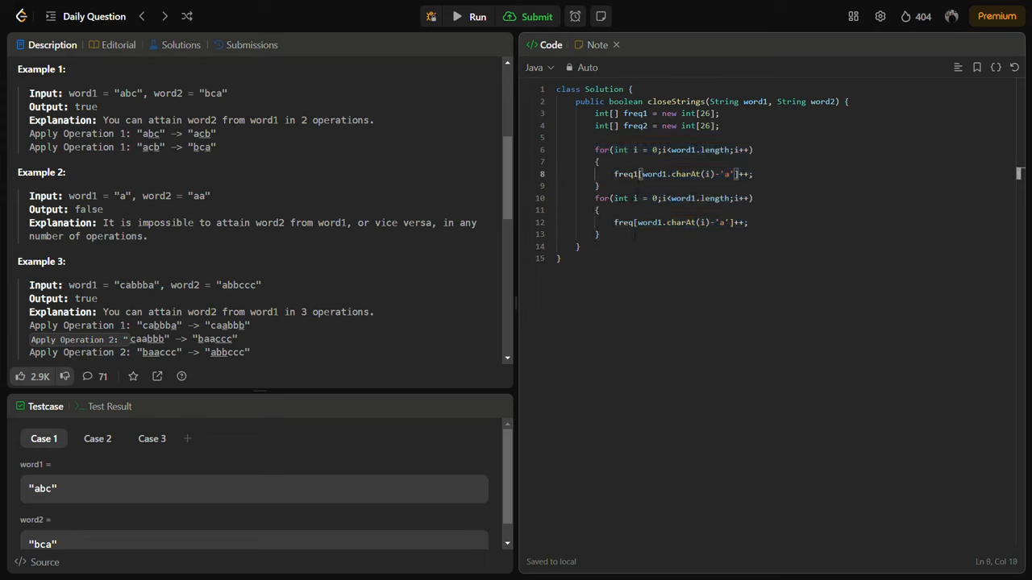
left_click(634, 223)
type("2")
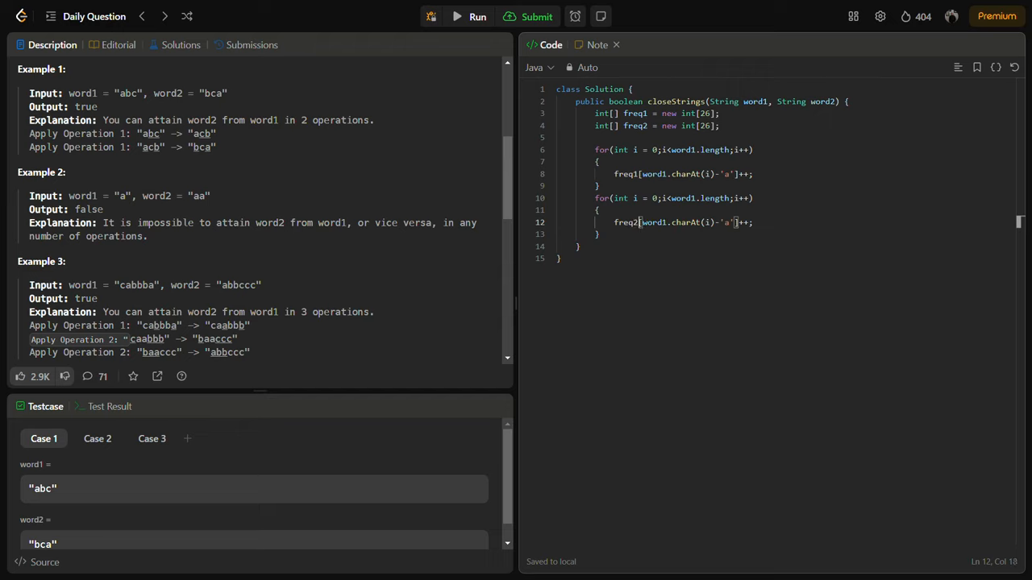
left_click(666, 223)
key("BackSpace")
type("2")
left_click(698, 198)
key("BackSpace")
type("2")
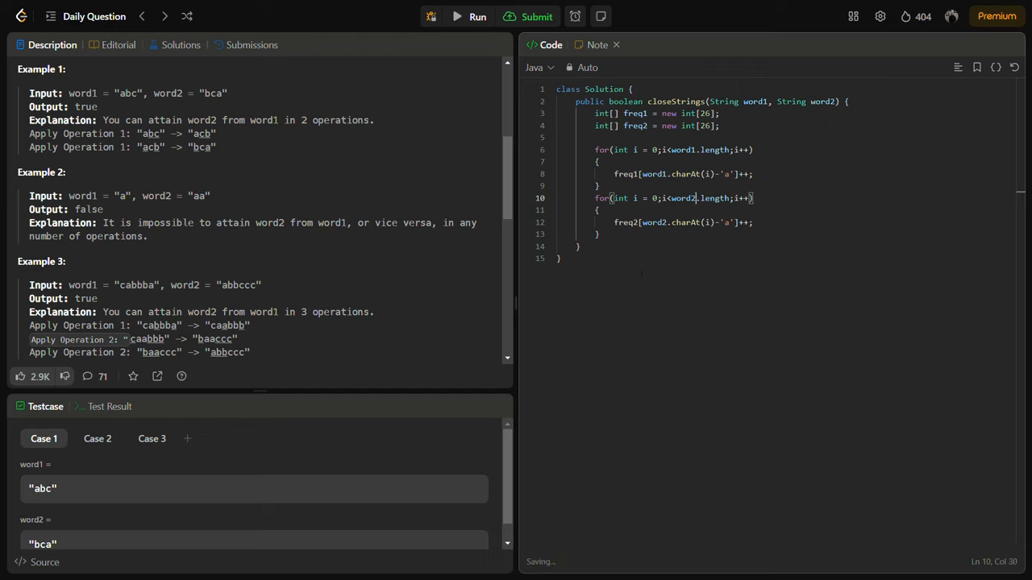
key("Down")
key("Down")
key("Down")
key("Return")
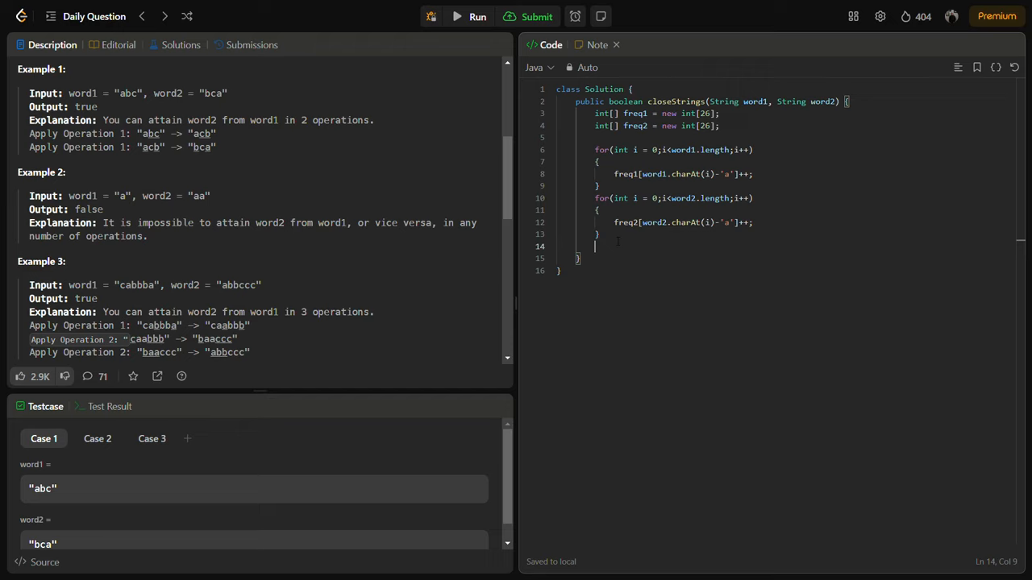
type("for(int i=0;i<26;i++")
Add a loop over letters 0–25 and begin an if testing freq1 versus freq2 letter presence.
key("Return")
type("{")
key("Return")
type("if(")
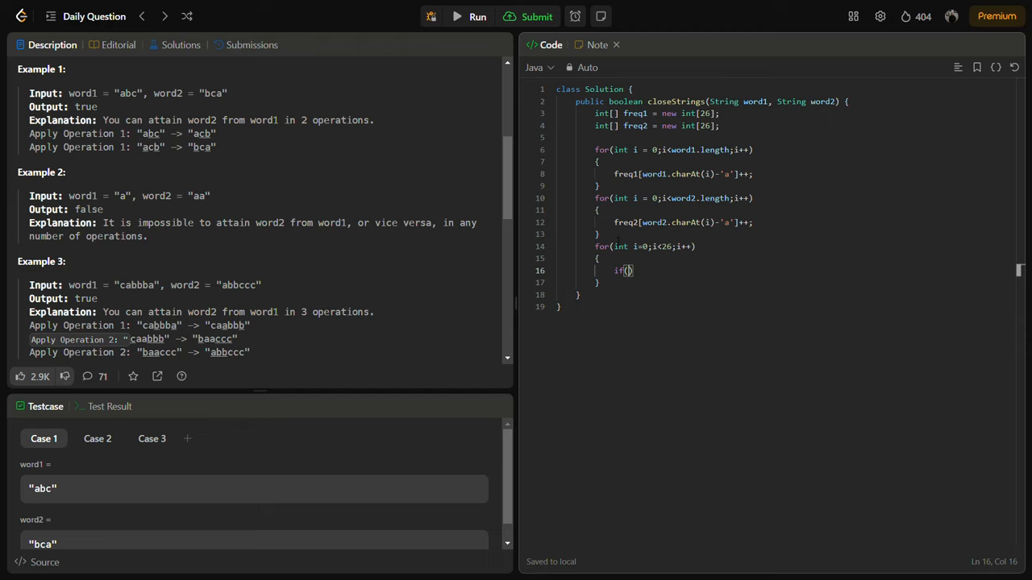
type("9freq")
type("[i")
key("Left")
key("Left")
type("1")
key("Left")
key("Left")
key("Left")
key("Left")
key("Left")
key("BackSpace")
type("(")
key("Right")
key("Right")
key("Right")
key("Right")
key("Right")
key("Right")
key("Right")
type(")")
key("Left")
key("Left")
key("Left")
key("Right")
type(">0")
type("&& f")
type("req[2")
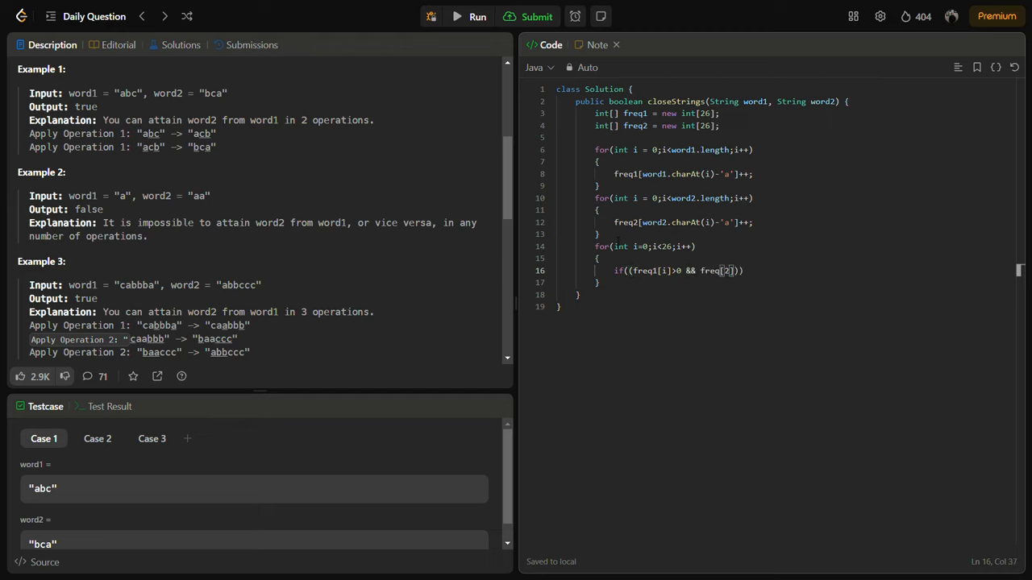
type("]")
key("BackSpace")
key("BackSpace")
key("BackSpace")
type("2[i]")
type("==0")
Complete the condition with the mirrored freq2/freq1 case and return false inside the if.
key("shift+Left")
key("shift+Left")
key("shift+Left")
key("shift+Left")
key("shift+Left")
key("shift+Left")
key("shift+Left")
key("shift+Left")
key("shift+Left")
key("shift+Left")
key("Right")
type("||")
type("(freq1[i]>0 && freq2[i]==0)")
key("Left")
key("Left")
key("Left")
key("Left")
key("Left")
key("Left")
key("Left")
key("Left")
key("Delete")
type("2")
key("Right")
key("Right")
key("Right")
key("Delete")
type("1")
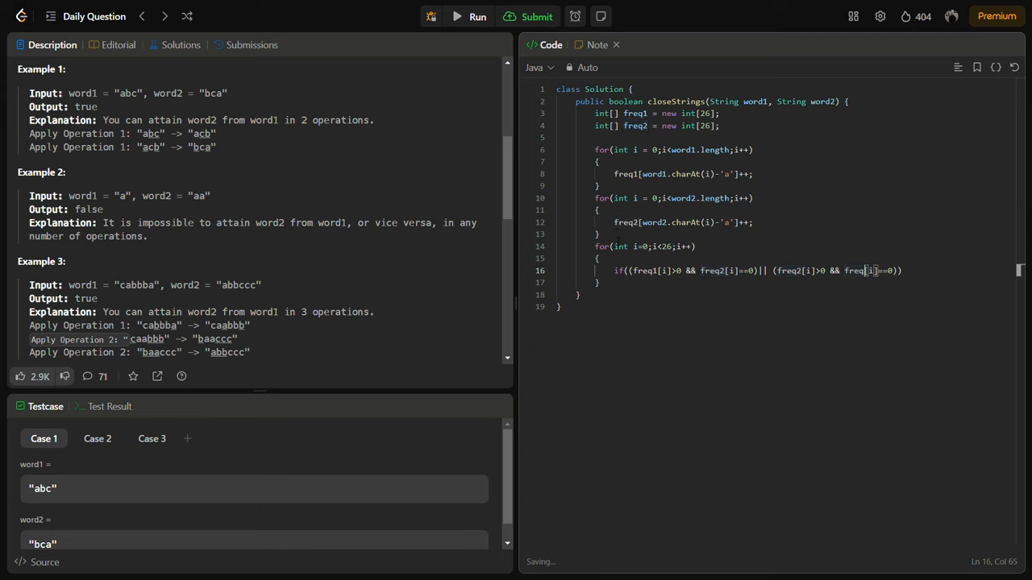
key("Right")
key("End")
key("Return")
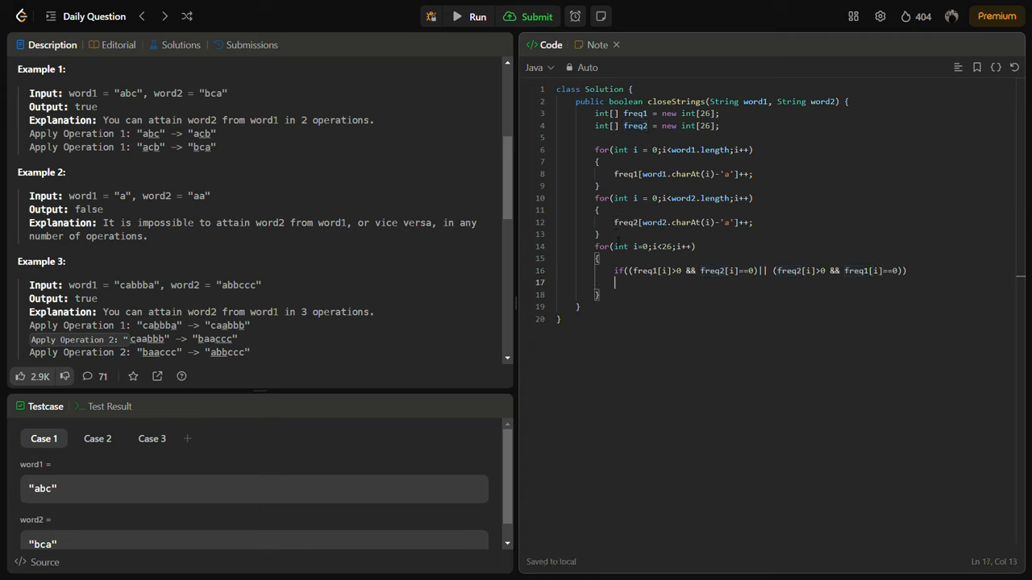
key("Tab")
type("return d")
key("BackSpace")
type("false;")
key("Down")
key("Return")
key("Return")
type("Arrays.sort")
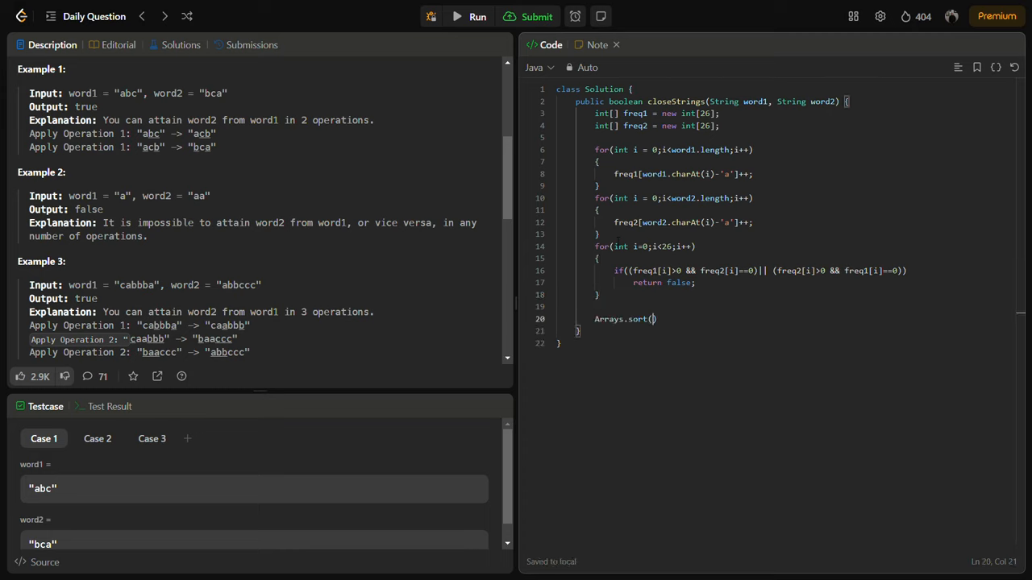
type("(freq1)")
Sort freq1 and freq2 with Arrays.sort and open a comparison loop over the 26 counts.
key("Return")
type("Arrays.sort(")
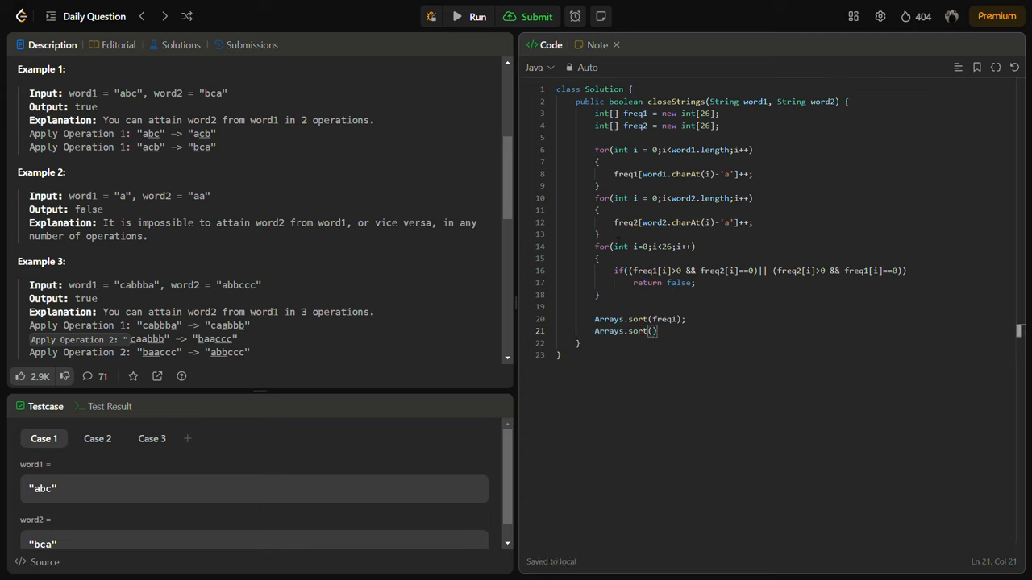
type("freq")
type("2);")
key("Return")
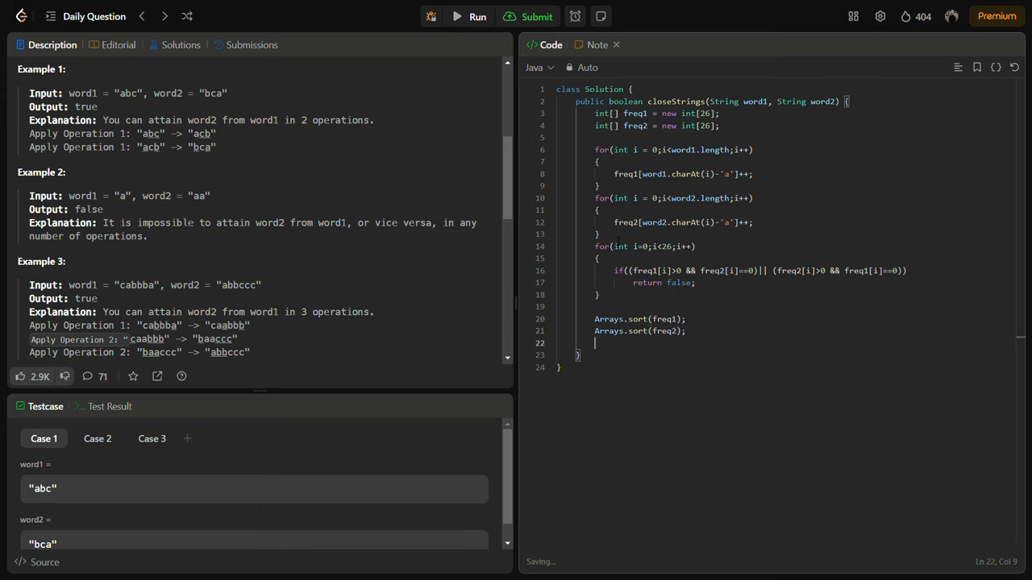
key("Return")
type("for(int i = 0;i<26;i++)")
key("Return")
type("{")
key("Return")
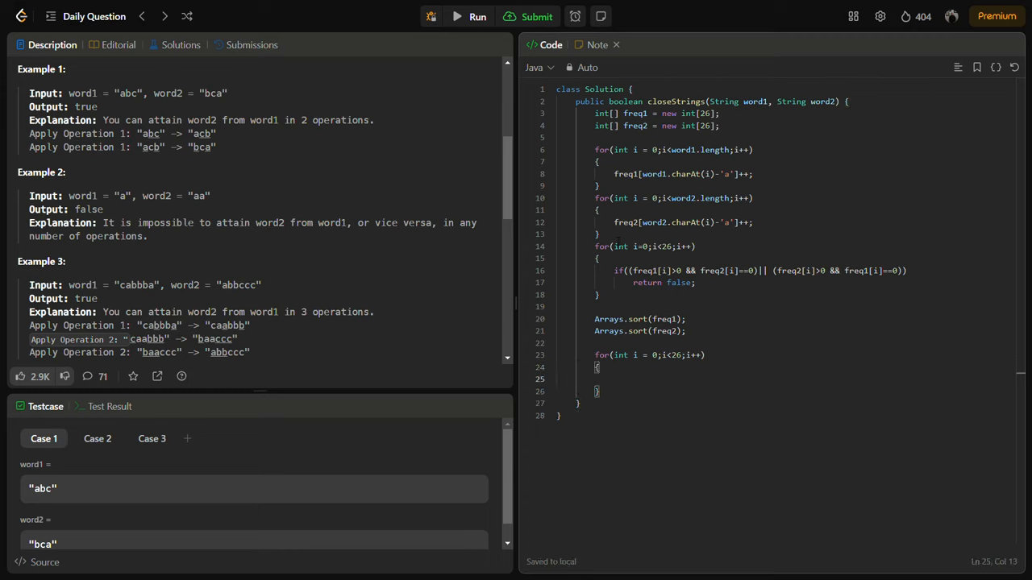
type("if(freq1[")
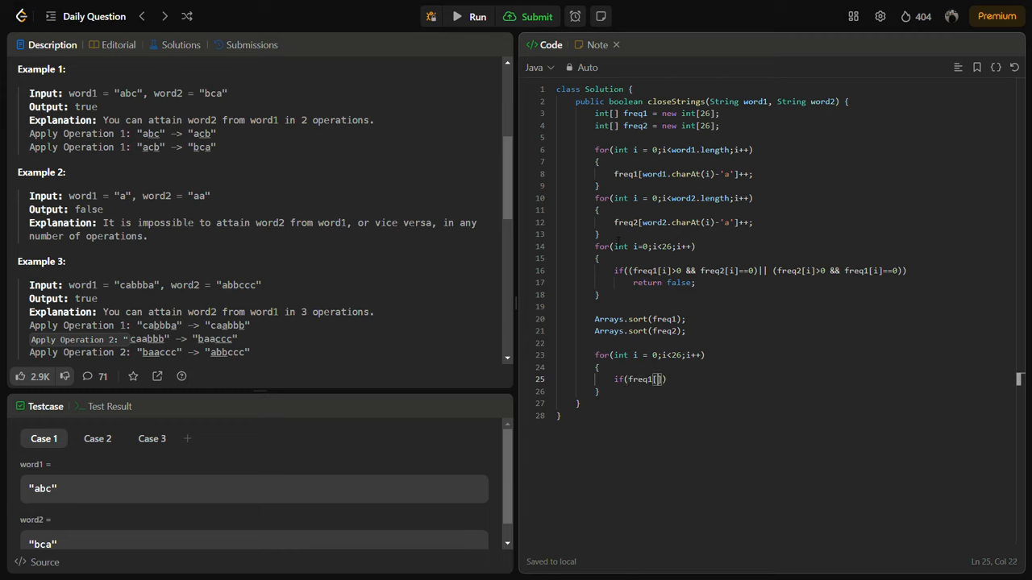
type("i]!=freq")
type("2[i]")
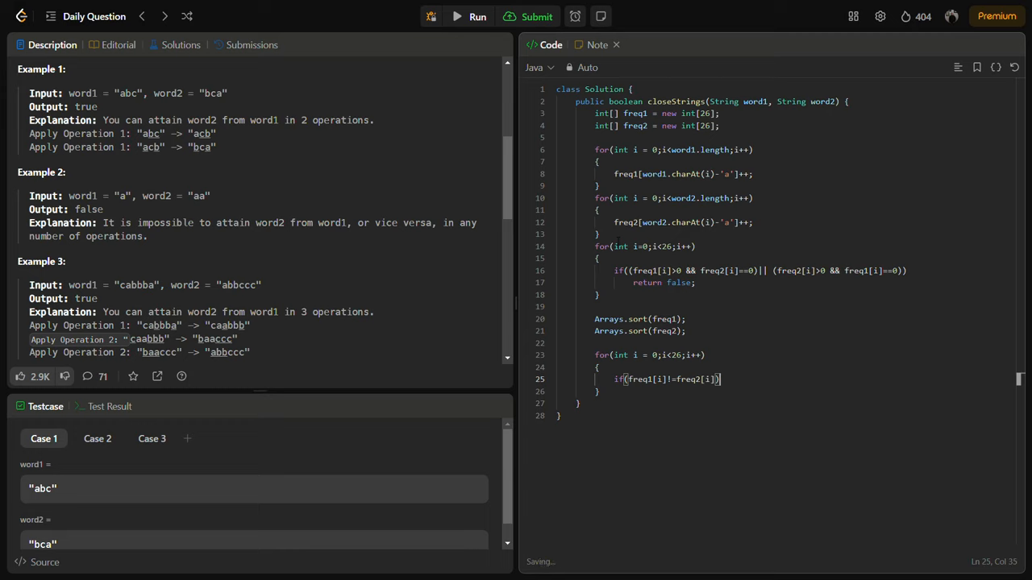
Return false when freq1[i] differs from freq2[i], and return true after the loop.
key("Return")
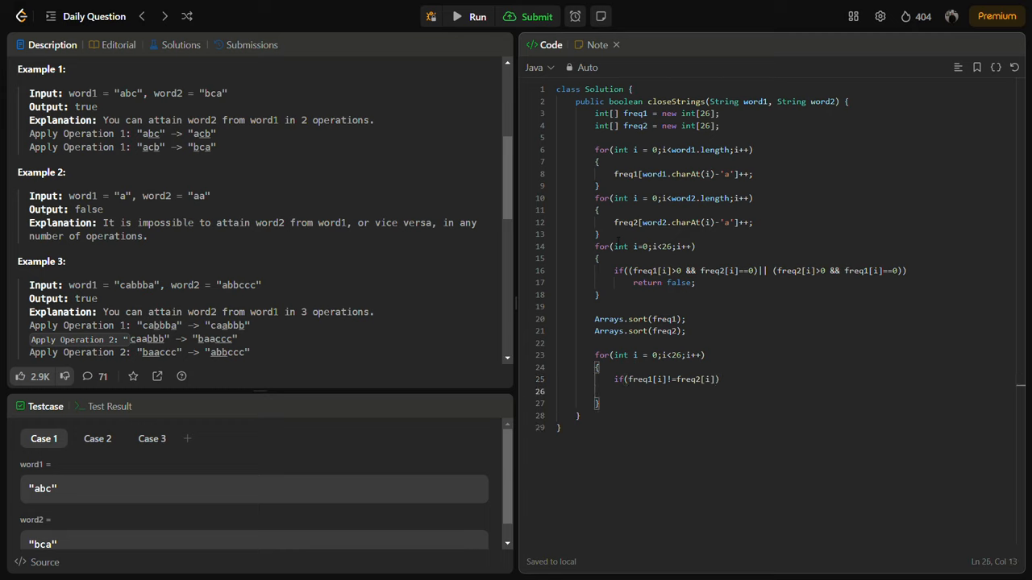
type("{")
key("Return")
type("return ")
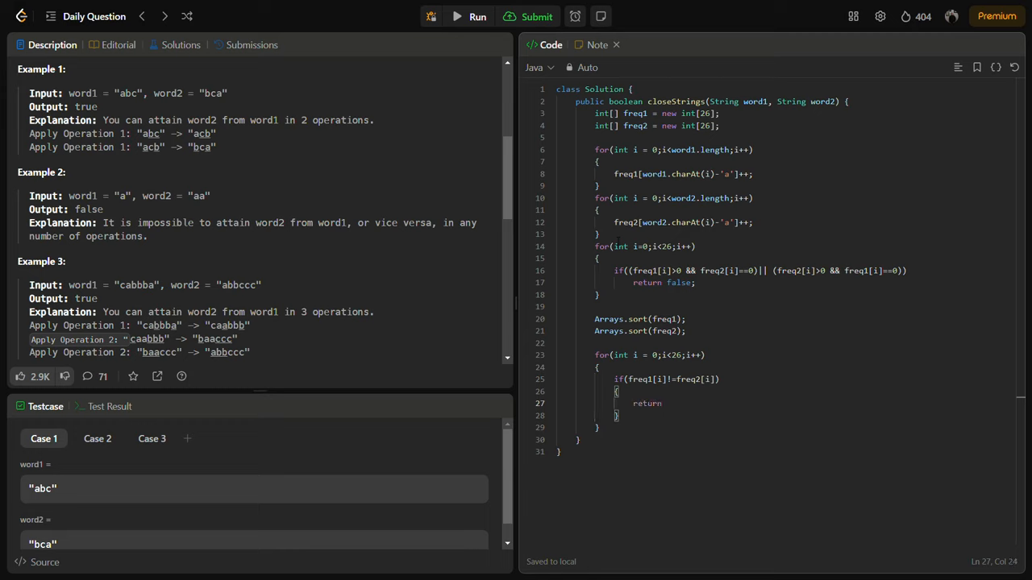
type("fla")
key("BackSpace")
type("alse;")
key("Down")
key("Down")
key("Return")
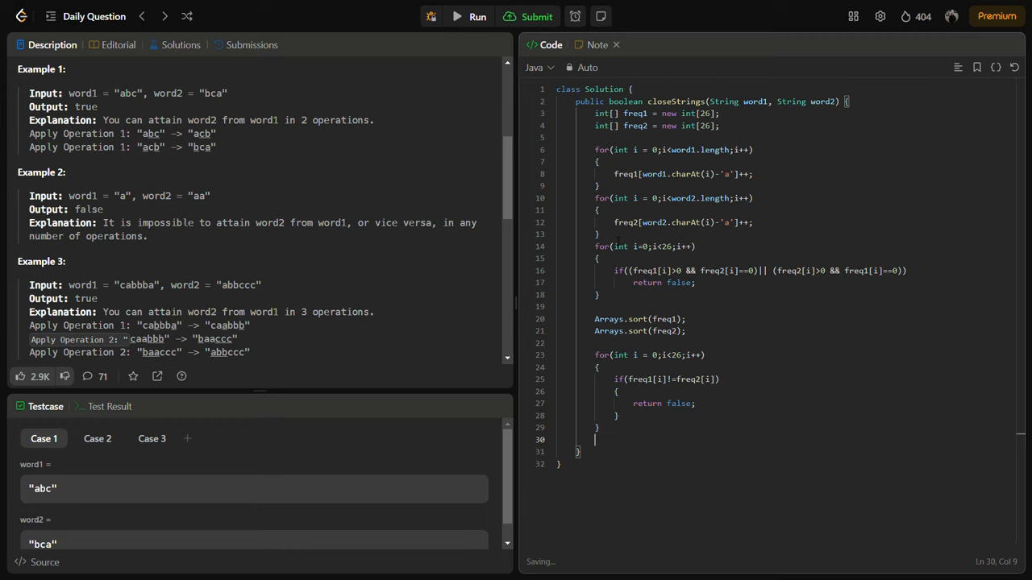
type("return true;")
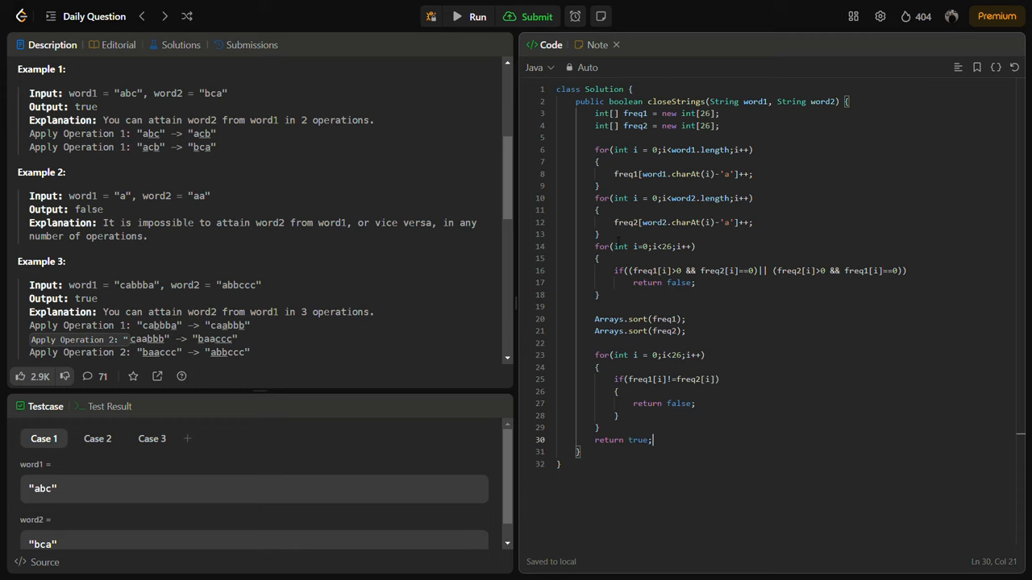
Append () to both length calls via multi-select, rerun the sample tests and submit the solution.
key("ctrl+apostrophe")
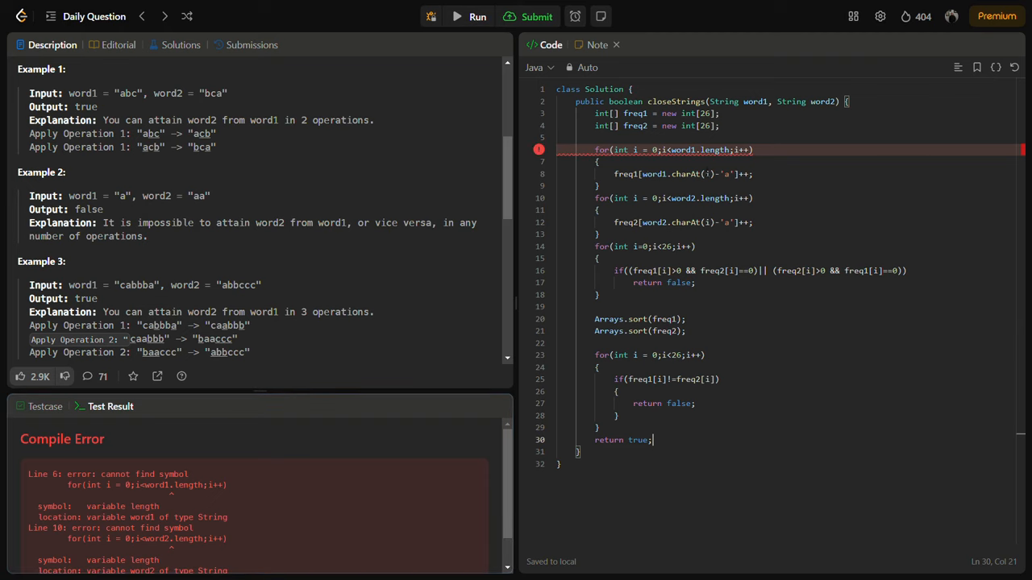
left_click(726, 151)
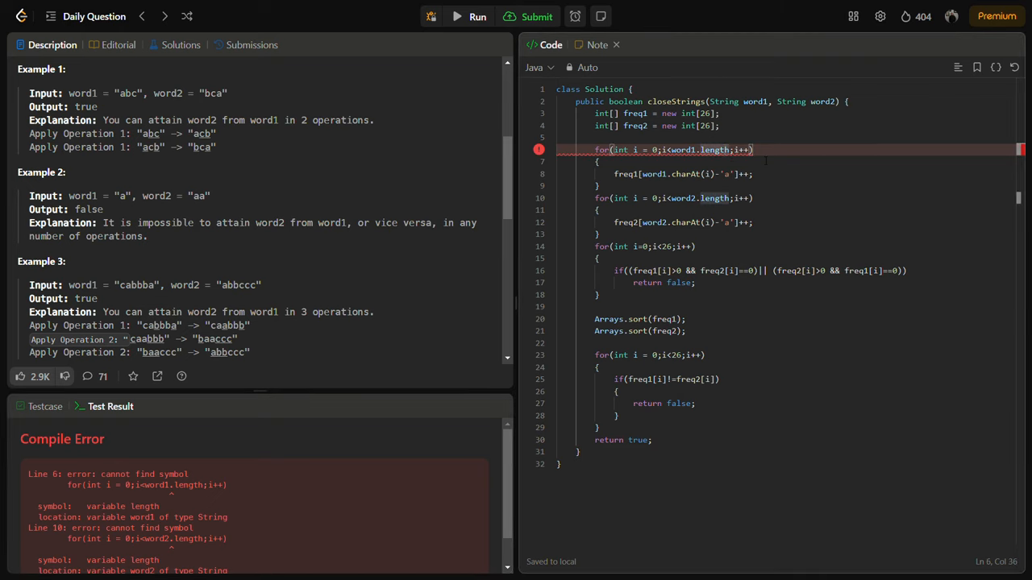
key("ctrl+d")
key("shift+Left")
type("(")
key("ctrl+apostrophe")
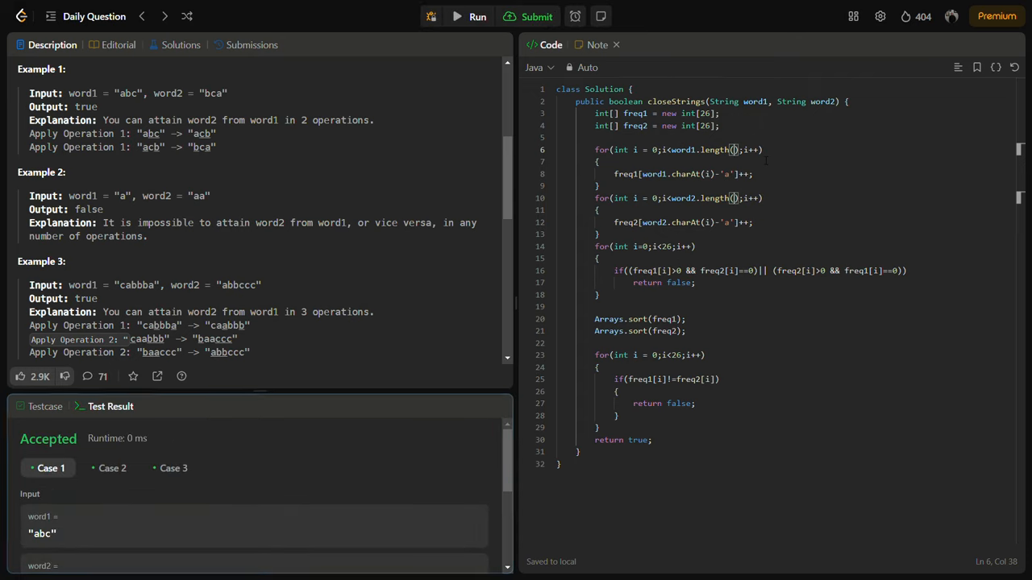
key("ctrl+Return")
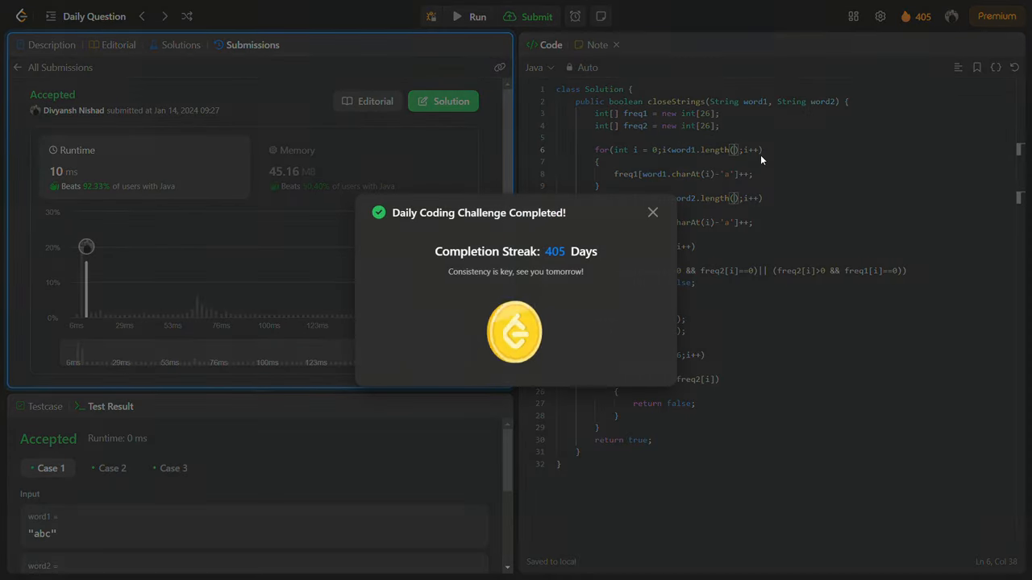
Close the daily-challenge popup and review the sort calls, presence check and array declarations.
left_click(652, 213)
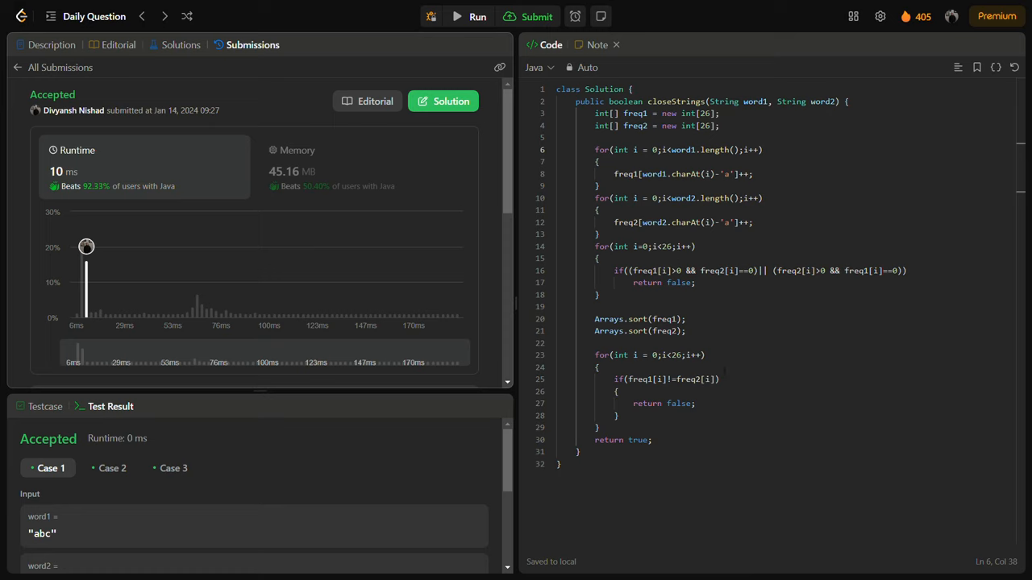
left_click_drag(595, 320, 718, 333)
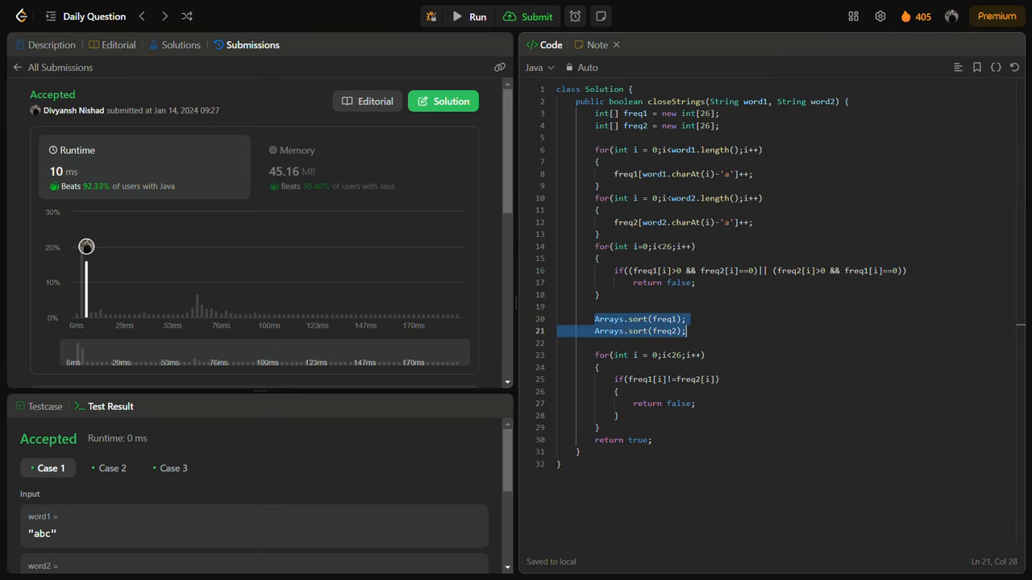
mouse_move(595, 150)
left_mouse_down()
mouse_move(628, 187)
mouse_move(601, 234)
mouse_move(630, 282)
left_mouse_up()
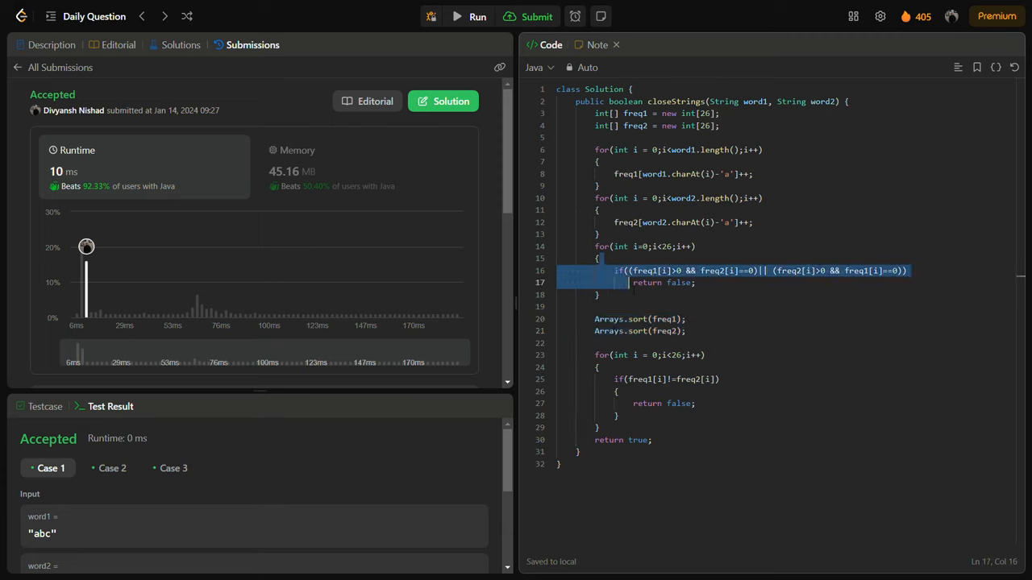
left_click_drag(595, 320, 686, 331)
left_click(692, 339)
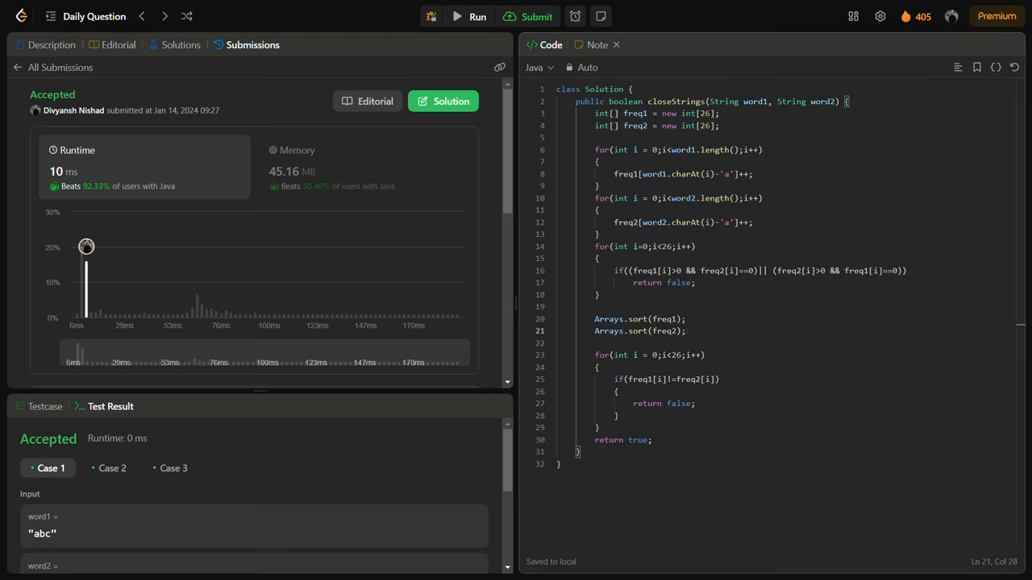
left_click_drag(595, 114, 703, 125)
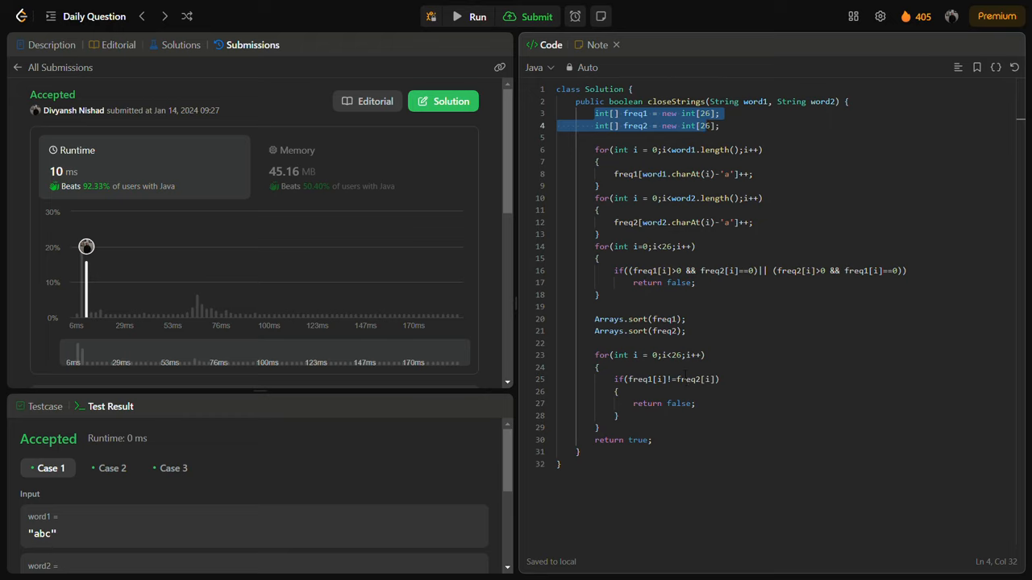
Open the top community solution and flip through its C++, Python and JavaScript versions.
left_click(53, 46)
scroll(92, 73, "up", 5)
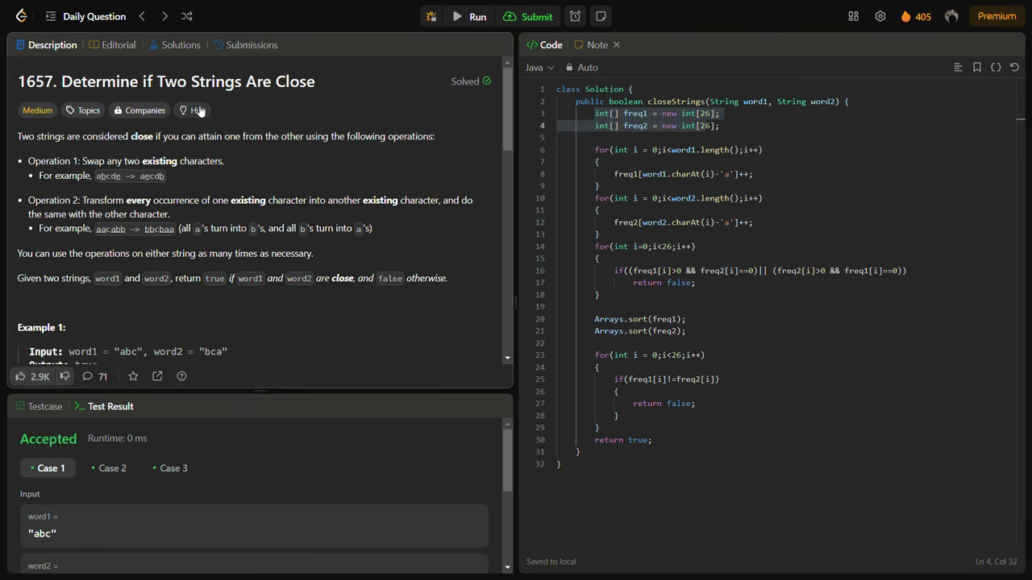
left_click(193, 48)
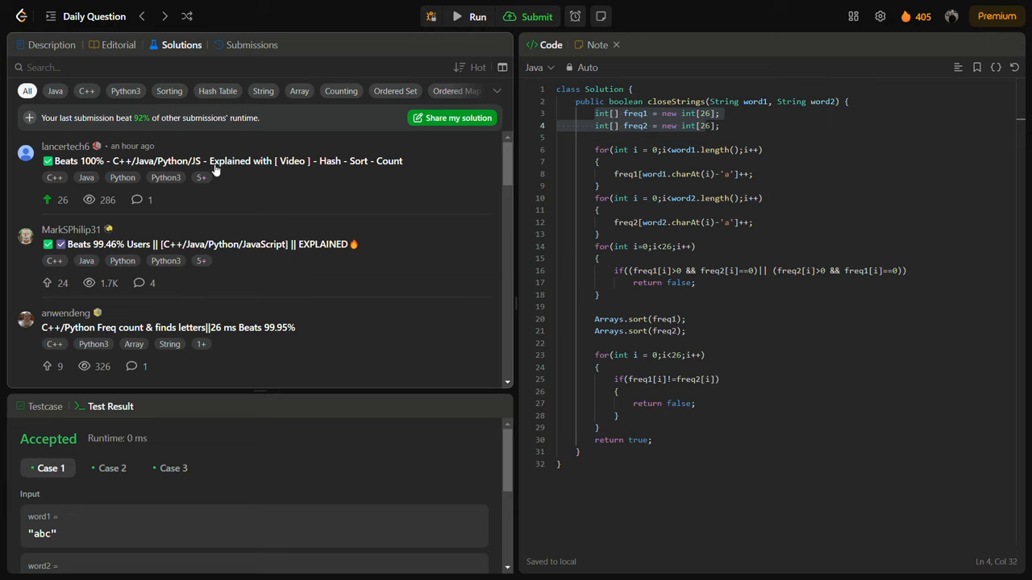
left_click(298, 181)
scroll(176, 278, "down", 5)
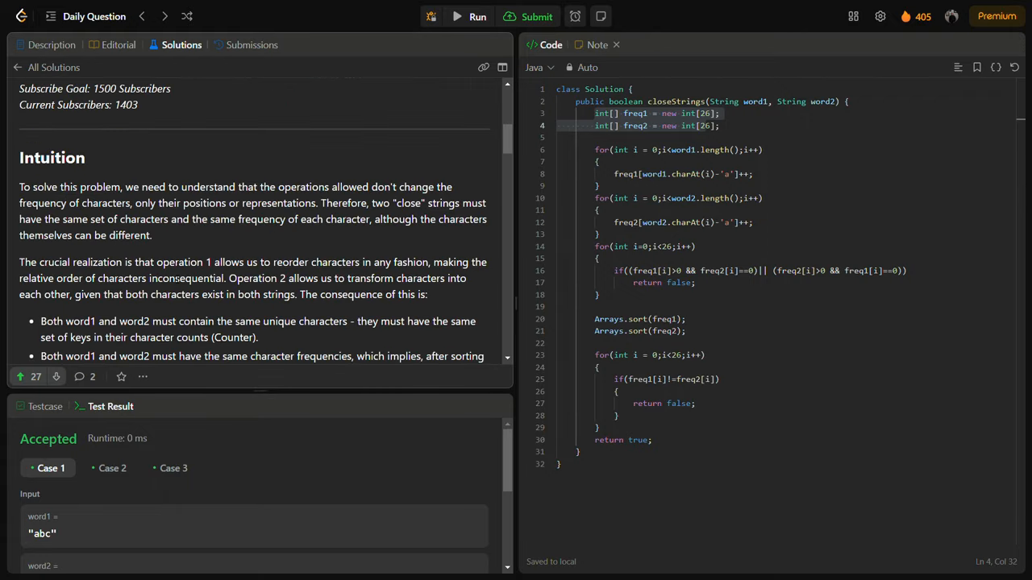
scroll(170, 266, "down", 3)
scroll(159, 246, "up", 3)
scroll(159, 250, "up", 1)
scroll(159, 248, "down", 5)
scroll(158, 248, "down", 3)
scroll(159, 249, "down", 3)
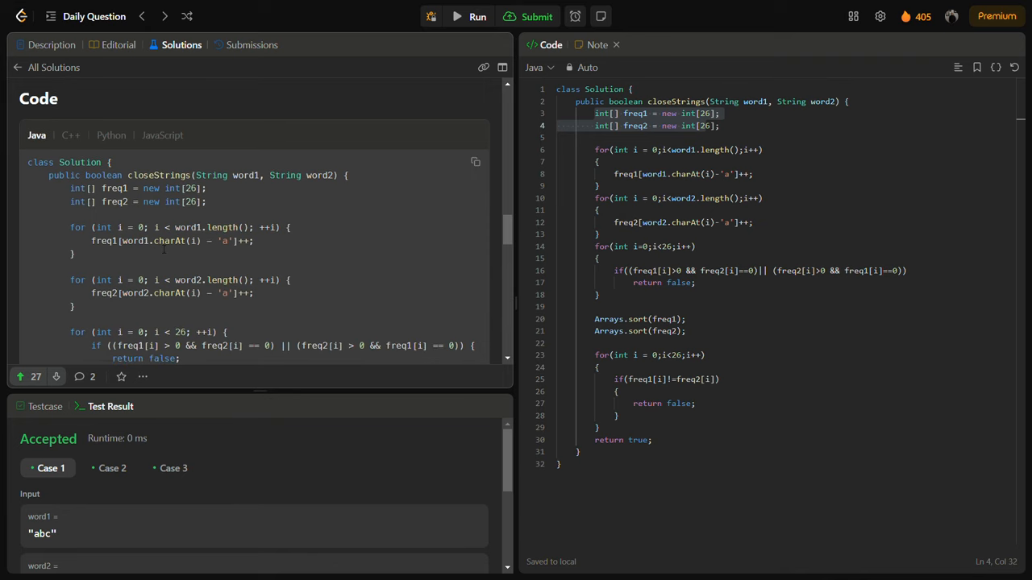
scroll(164, 249, "down", 2)
scroll(121, 186, "up", 2)
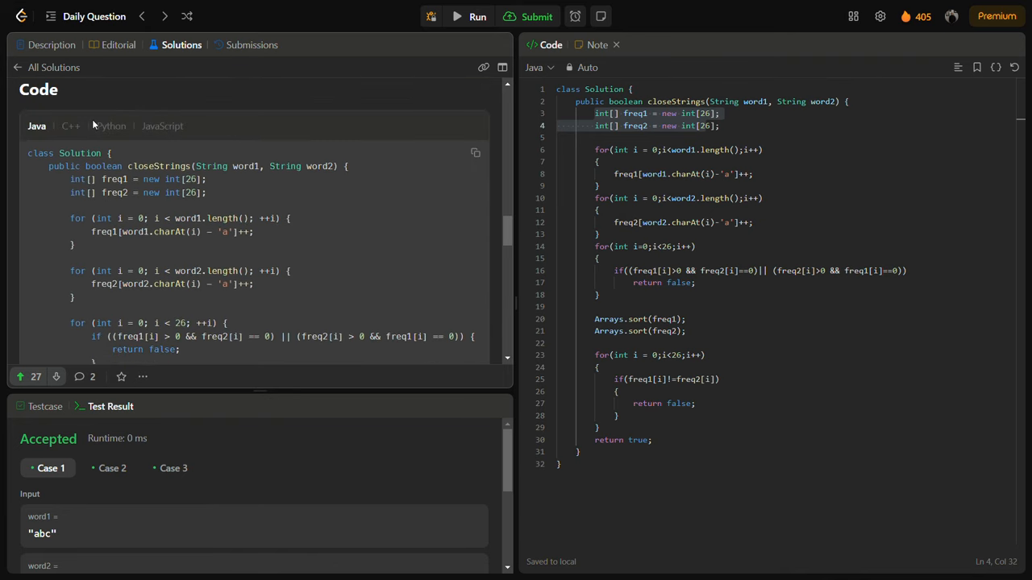
left_click(71, 134)
left_click(113, 135)
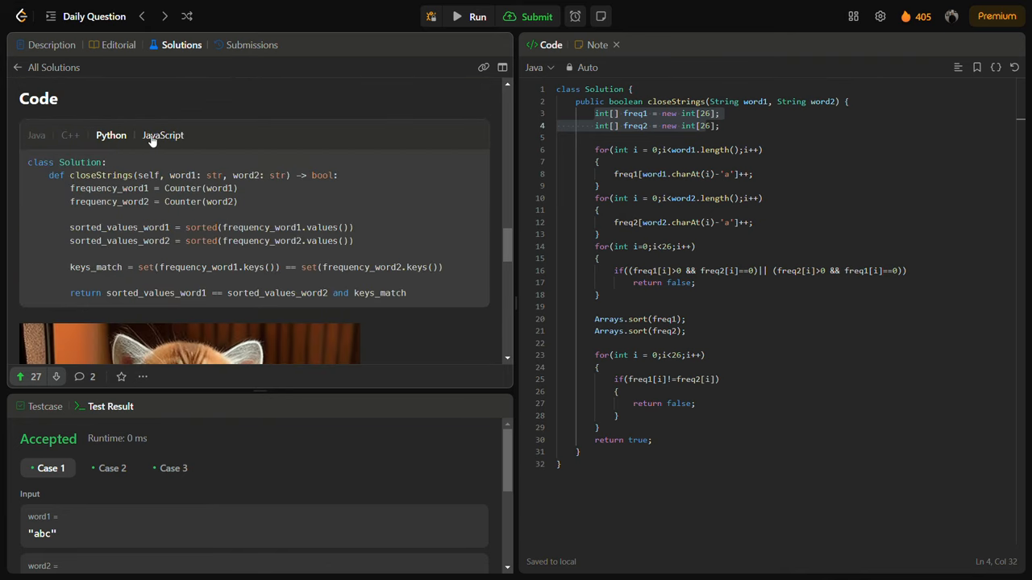
left_click(161, 135)
scroll(170, 166, "down", 5)
scroll(170, 165, "down", 3)
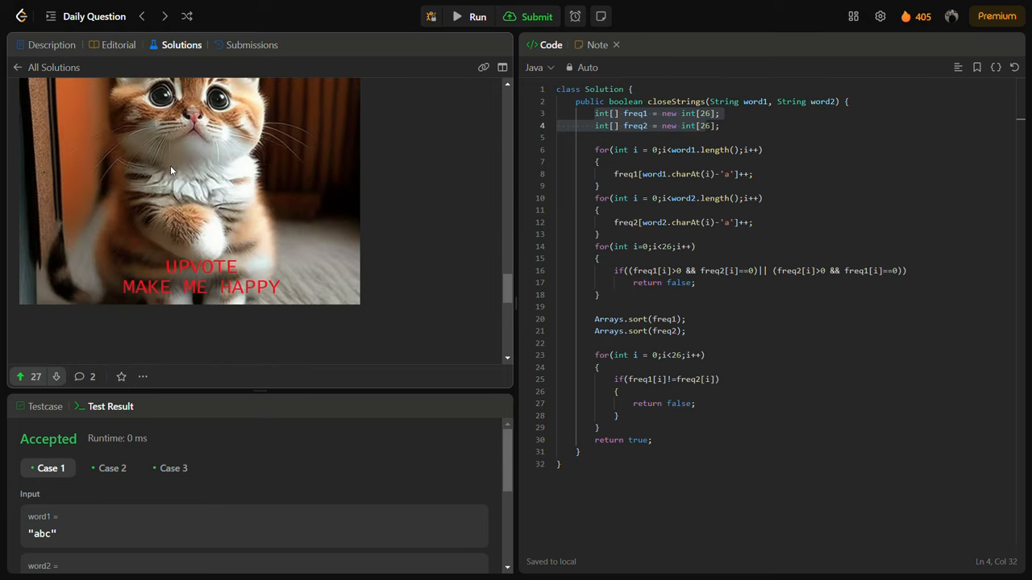
scroll(170, 166, "up", 3)
scroll(170, 165, "up", 3)
scroll(170, 165, "up", 5)
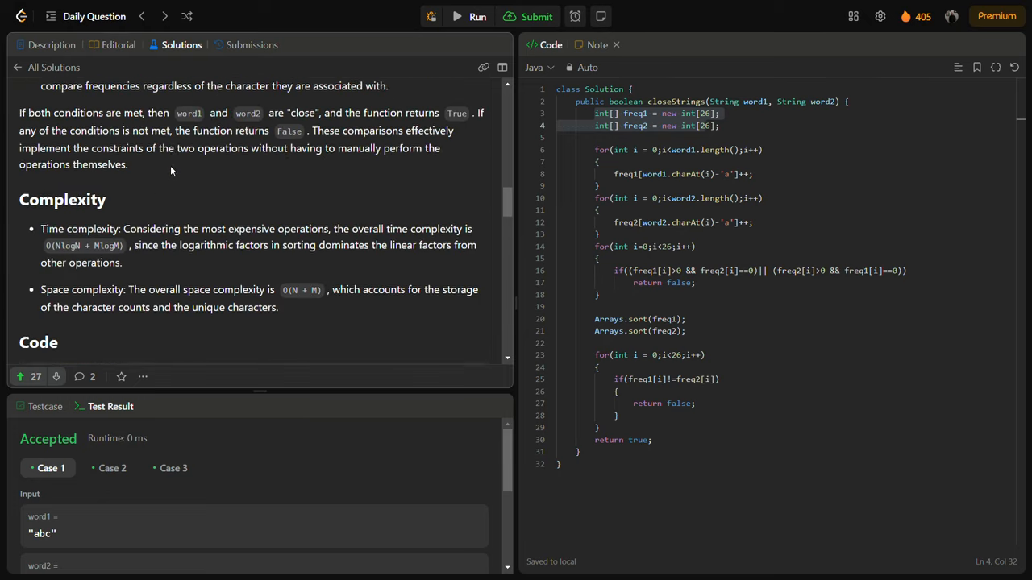
scroll(171, 165, "up", 2)
scroll(170, 165, "up", 5)
scroll(170, 165, "up", 5)
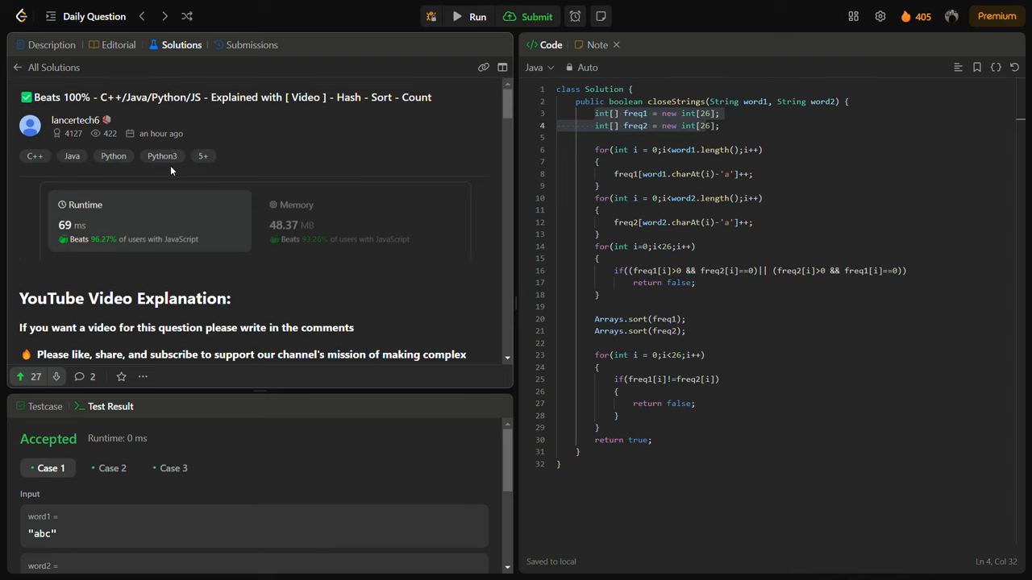